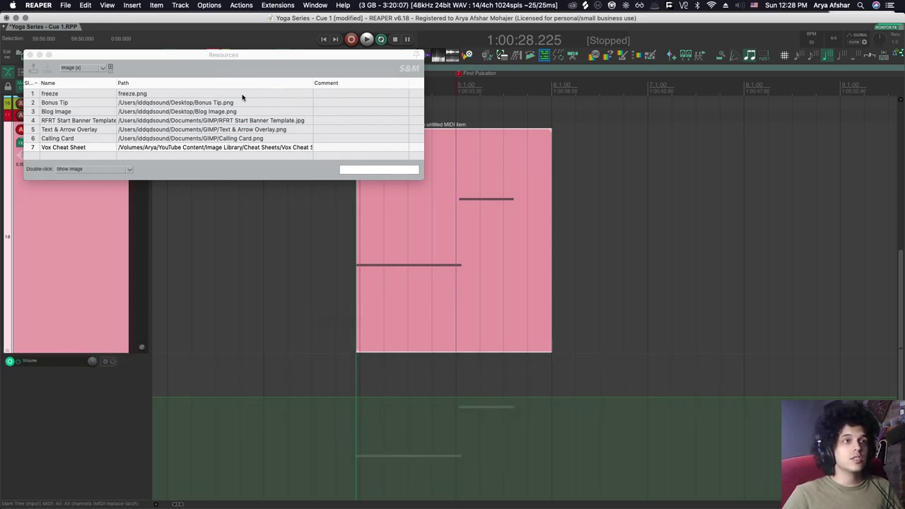
- Keep the SWS Resources list set to the Image resource type
{"action": "left_click", "coordinate": [270, 7]}
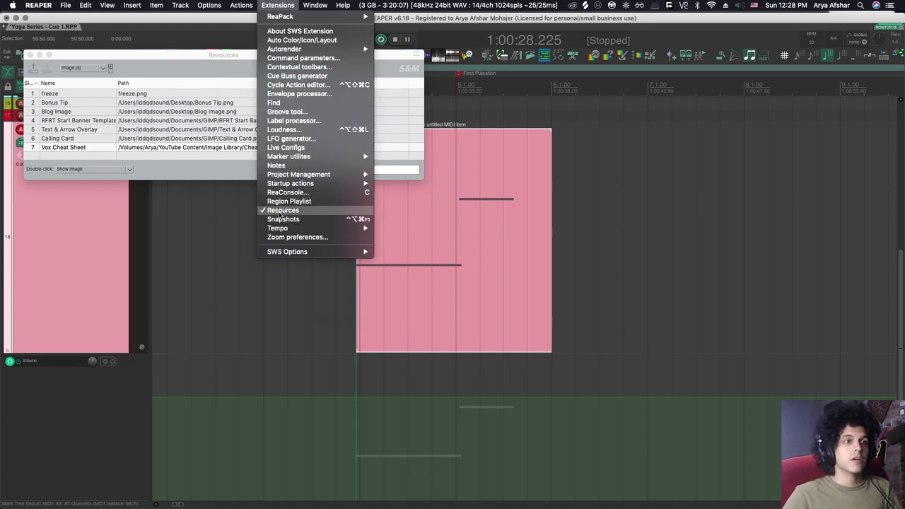
{"action": "left_click", "coordinate": [159, 94]}
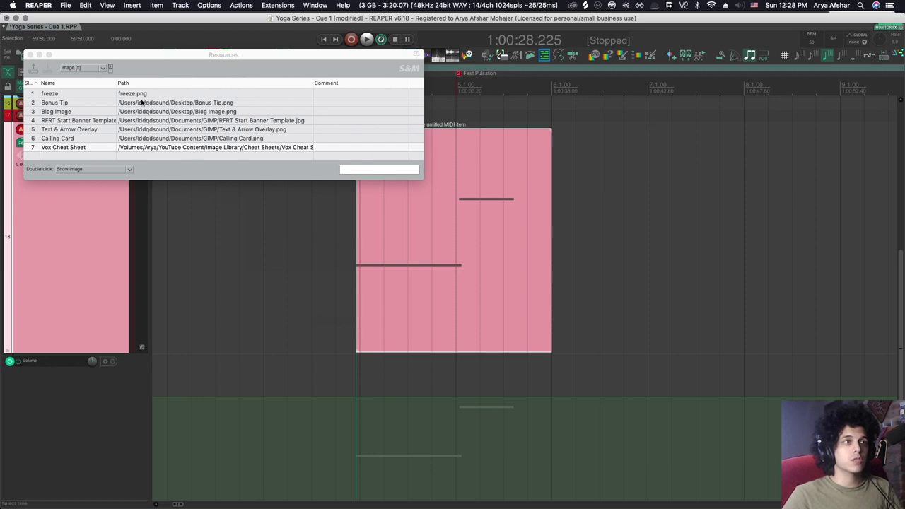
{"action": "left_click", "coordinate": [103, 68]}
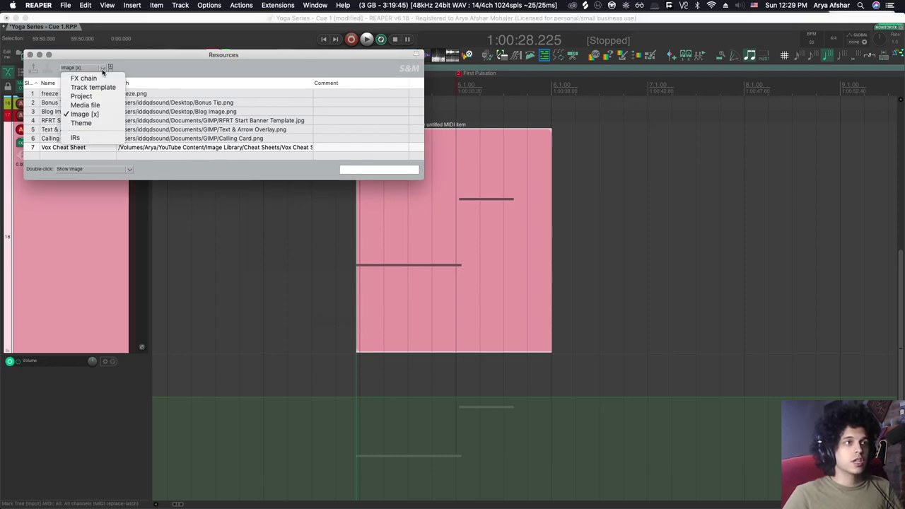
{"action": "left_click", "coordinate": [100, 115]}
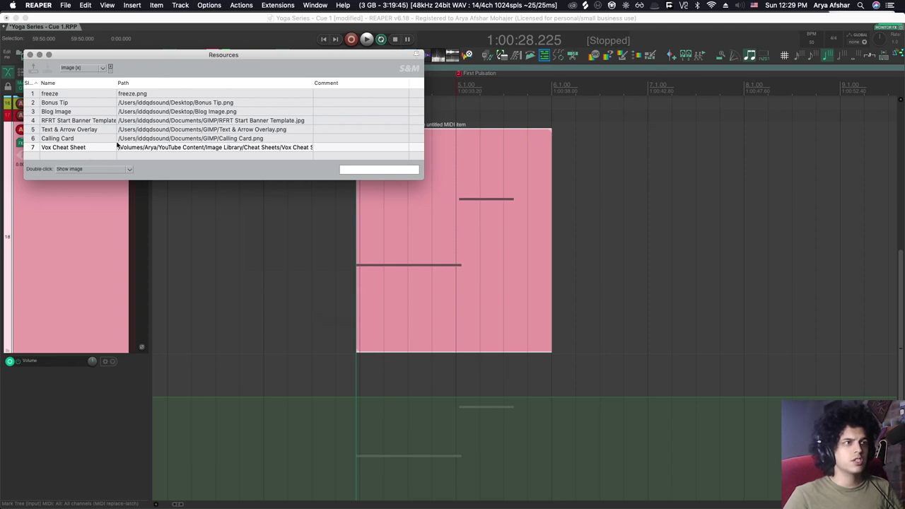
- Show the Vox Cheat Sheet image in an enlarged window, stretched to fit
{"action": "double_click", "coordinate": [181, 148]}
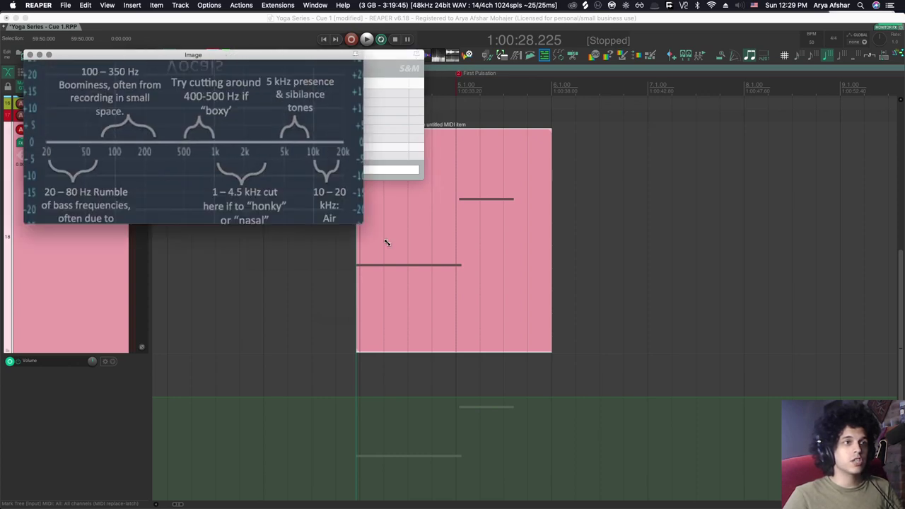
{"action": "left_click_drag", "start_coordinate": [228, 110], "coordinate": [377, 282]}
{"action": "right_click", "coordinate": [286, 256]}
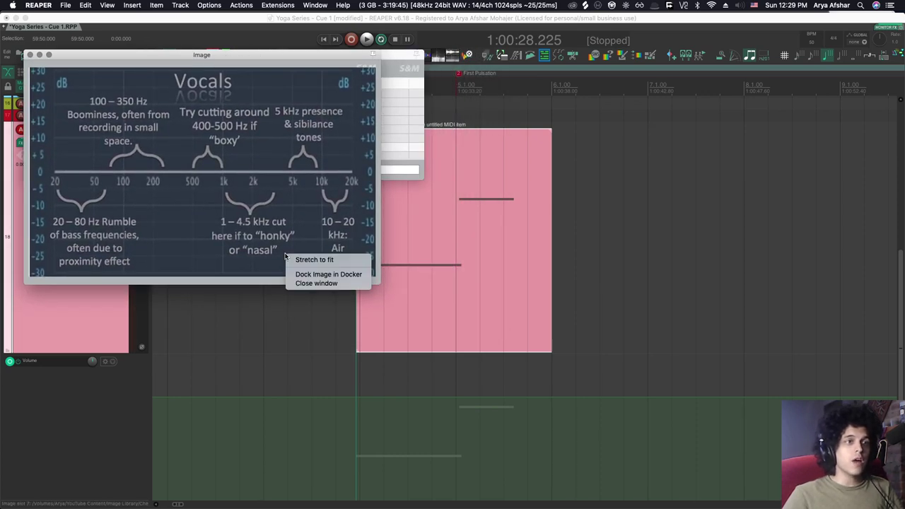
{"action": "left_click", "coordinate": [289, 259]}
- Dock the Vox Cheat Sheet image in the docker, then close it
{"action": "right_click", "coordinate": [229, 211]}
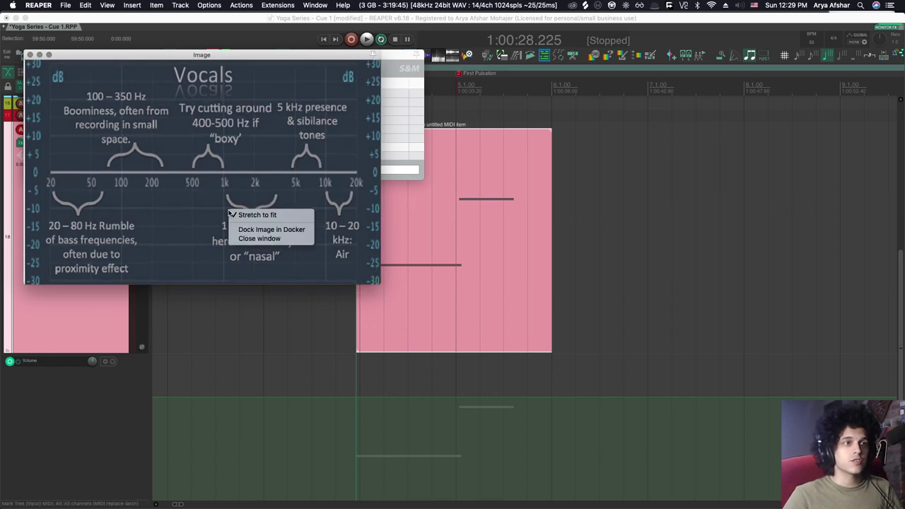
{"action": "left_click", "coordinate": [272, 229]}
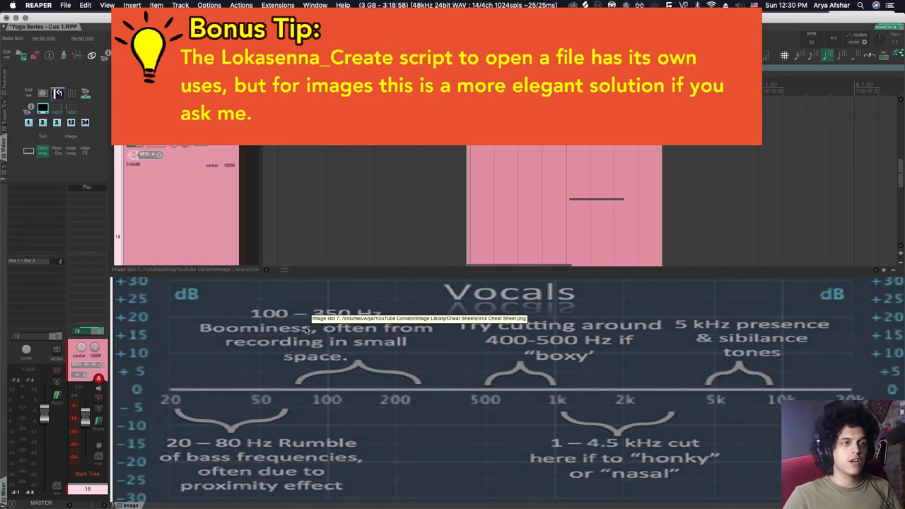
{"action": "key", "text": "super+Tab"}
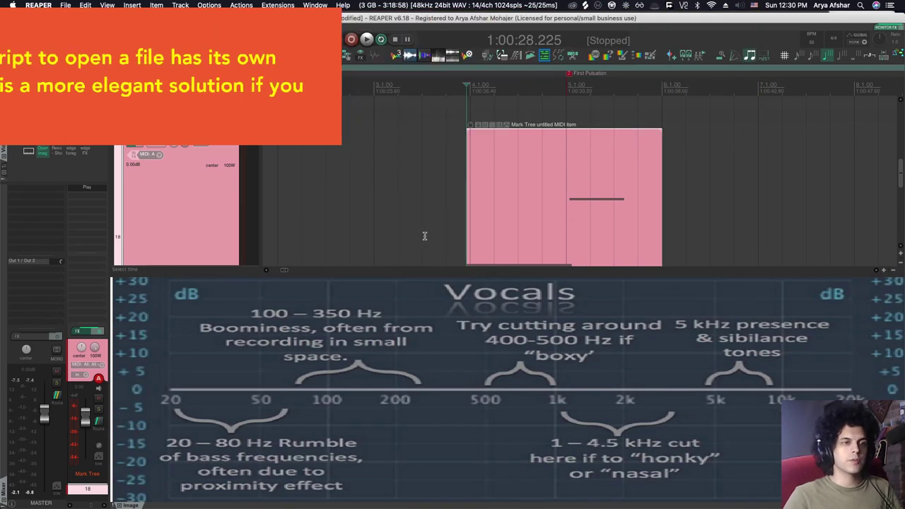
{"action": "key", "text": "super+shift+v"}
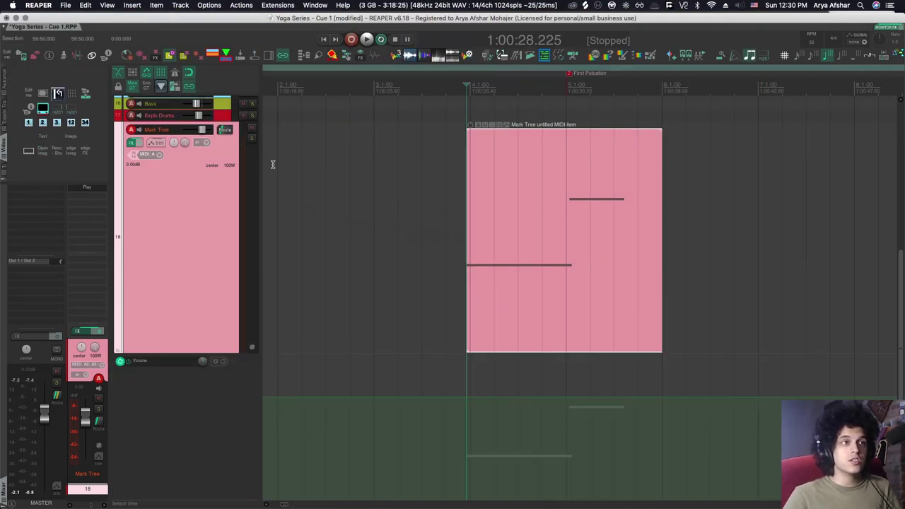
- Solo Mark Tree, set the edit cursor to 1:00:32.000, freeze the track, then zoom out
{"action": "key", "text": "F6"}
{"action": "left_click", "coordinate": [544, 309]}
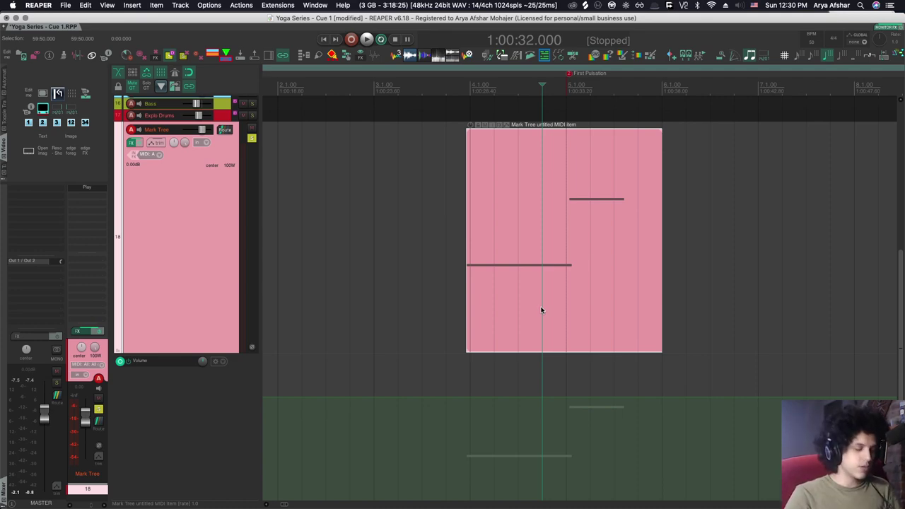
{"action": "key", "text": "super+alt+shift+r"}
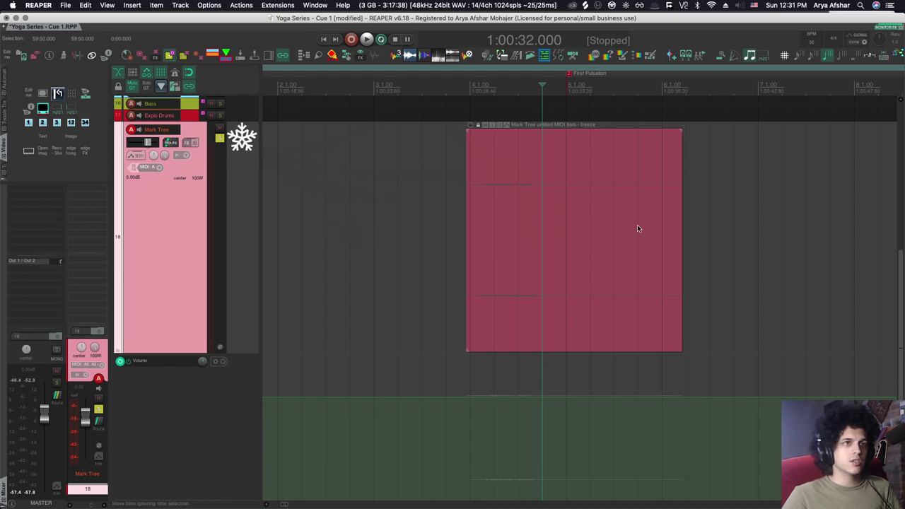
{"action": "key", "text": "grave"}
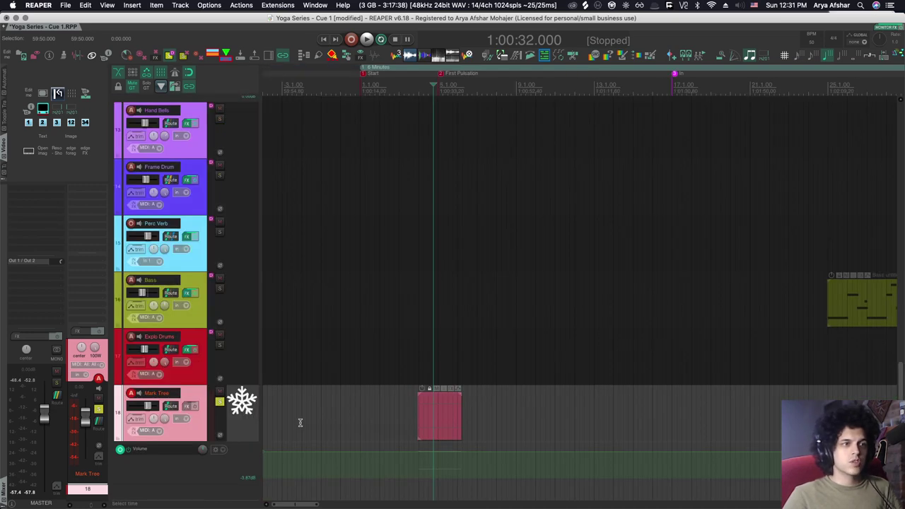
- Open the image Resources list, dock it in the main window, and select the freeze slot
{"action": "left_click", "coordinate": [29, 157]}
{"action": "left_click_drag", "start_coordinate": [115, 57], "coordinate": [216, 61]}
{"action": "right_click", "coordinate": [235, 169]}
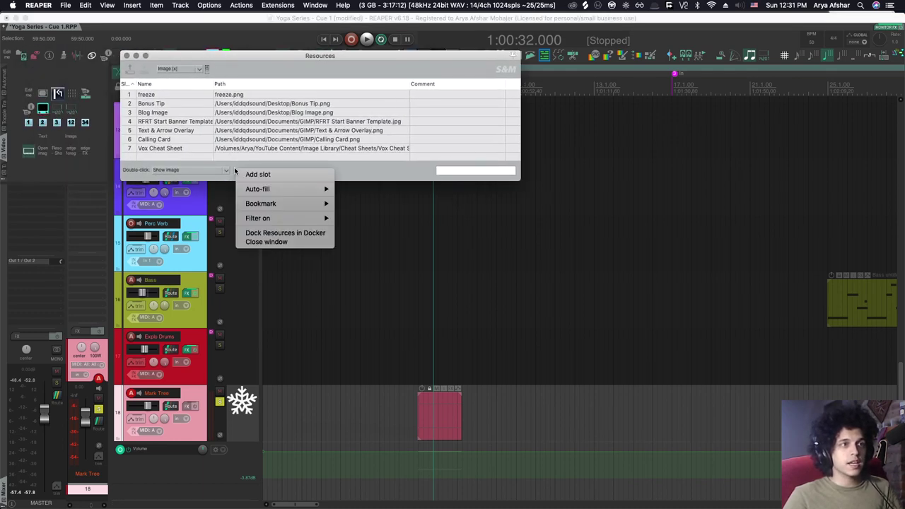
{"action": "left_click", "coordinate": [385, 173]}
{"action": "right_click", "coordinate": [144, 171]}
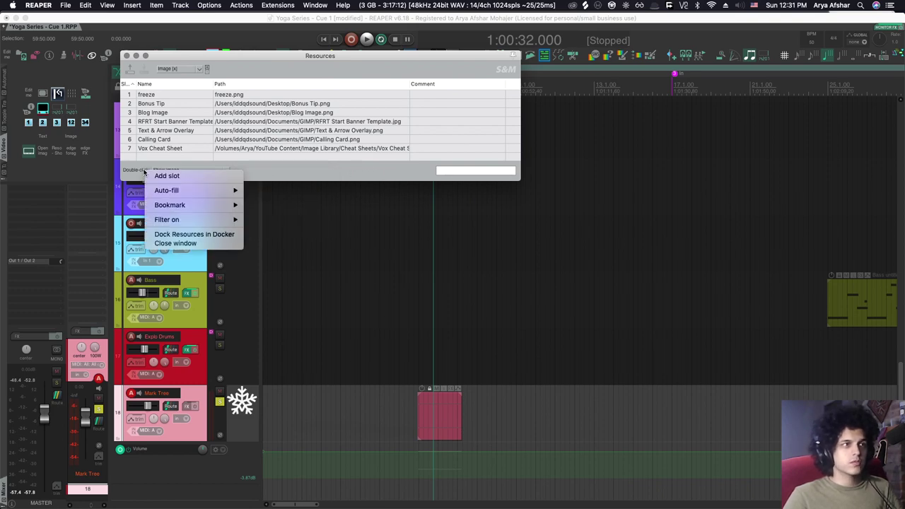
{"action": "left_click", "coordinate": [172, 234]}
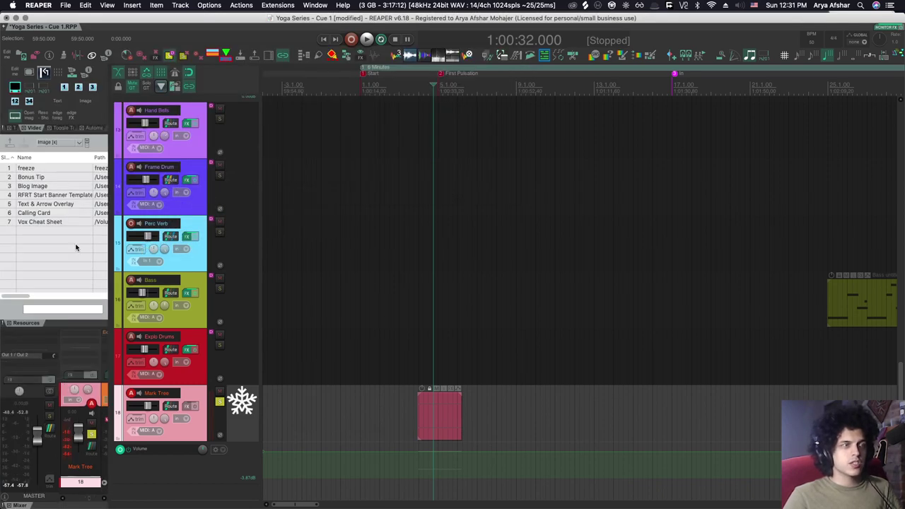
{"action": "left_click", "coordinate": [100, 172]}
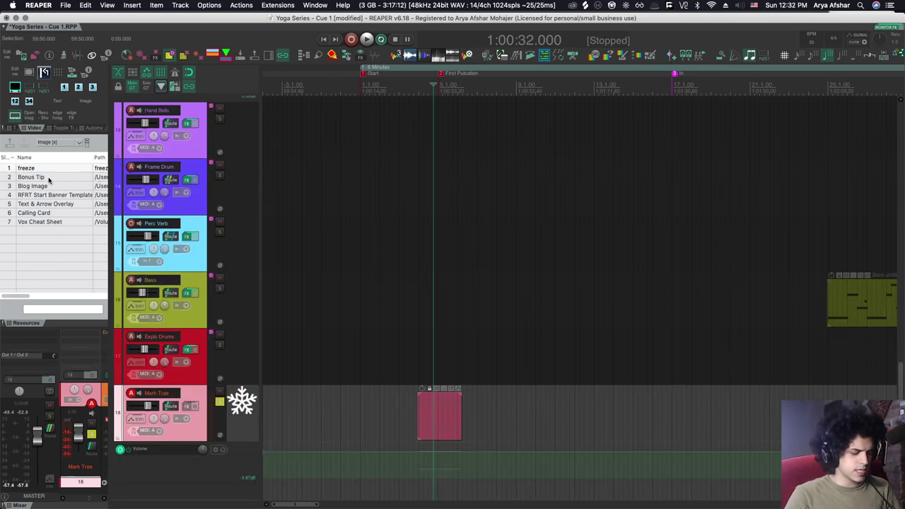
- Inspect the Freeze to Stereo Track cycle action, then filter Actions by 'set track icon'
{"action": "key", "text": "ctrl+shift+c"}
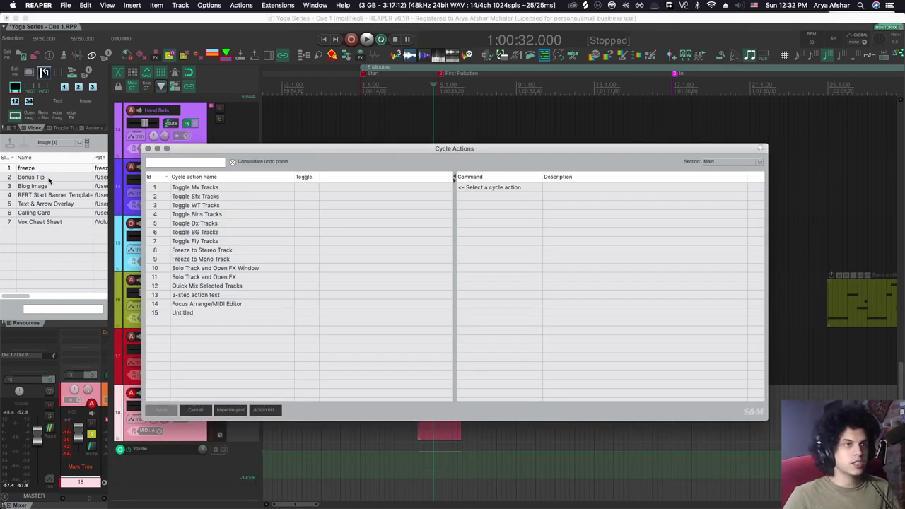
{"action": "left_click", "coordinate": [197, 251]}
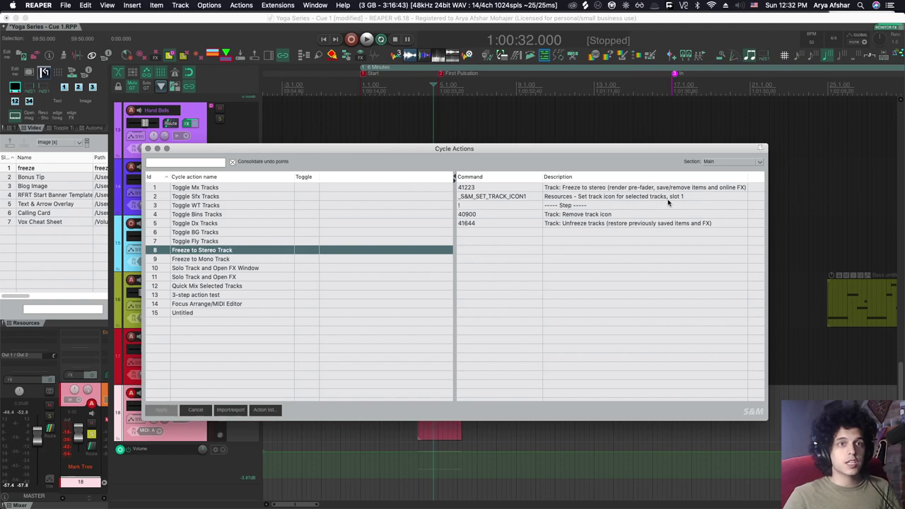
{"action": "left_click", "coordinate": [147, 149]}
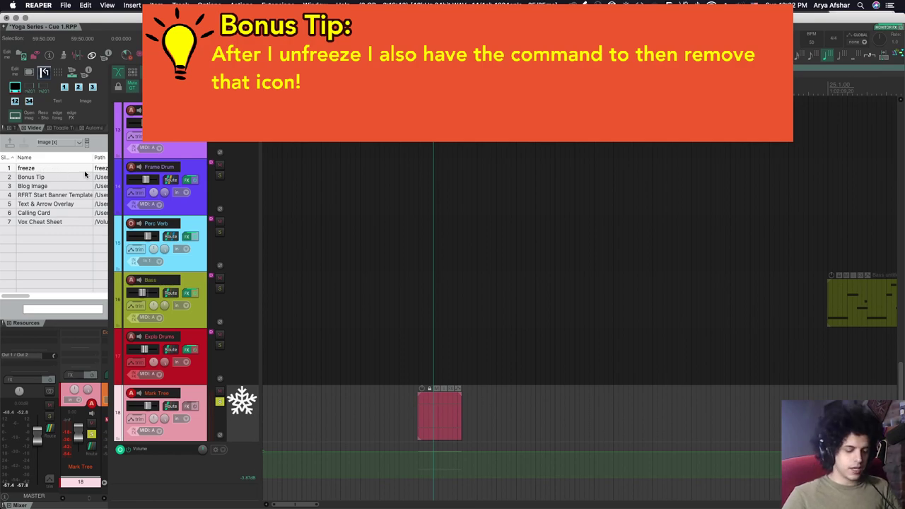
{"action": "key", "text": "shift+slash"}
{"action": "type", "text": "set track icon"}
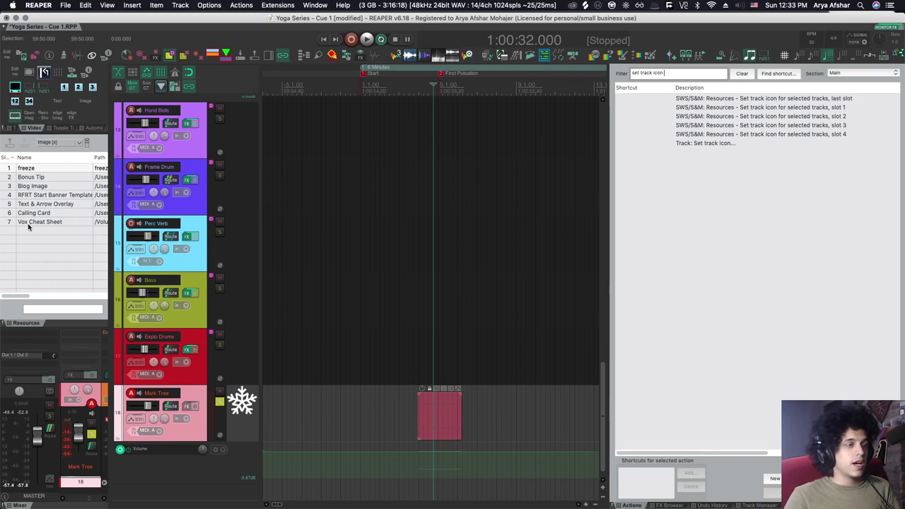
- Add an eighth slot to the image list and load Automation Cheat Sheet into it
{"action": "right_click", "coordinate": [30, 234]}
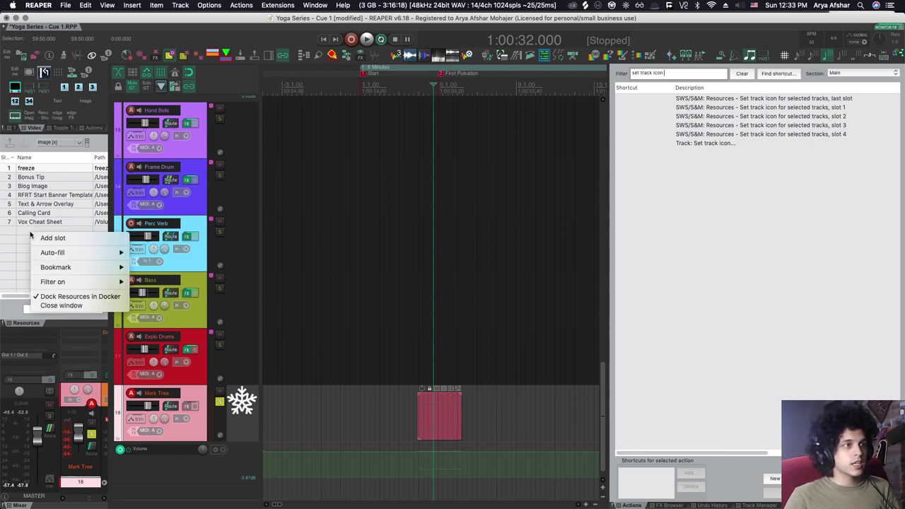
{"action": "left_click", "coordinate": [39, 237]}
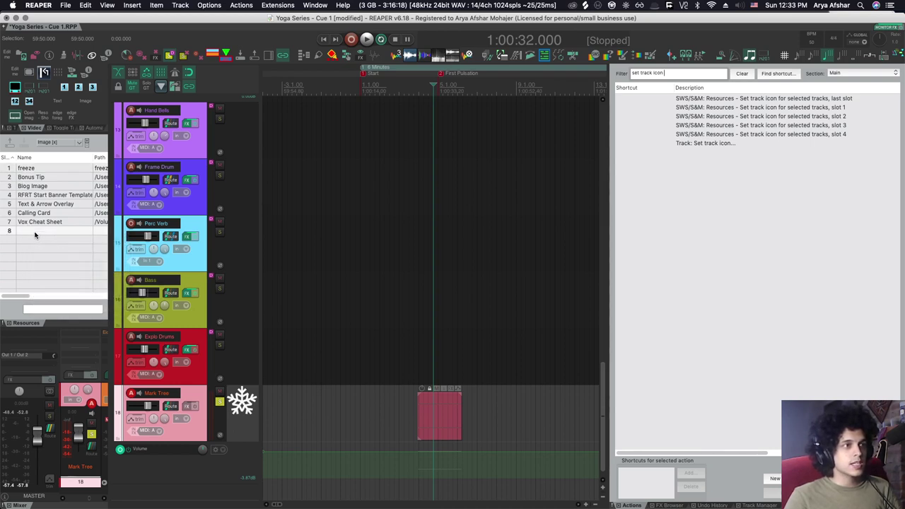
{"action": "right_click", "coordinate": [37, 234]}
{"action": "left_click", "coordinate": [67, 318]}
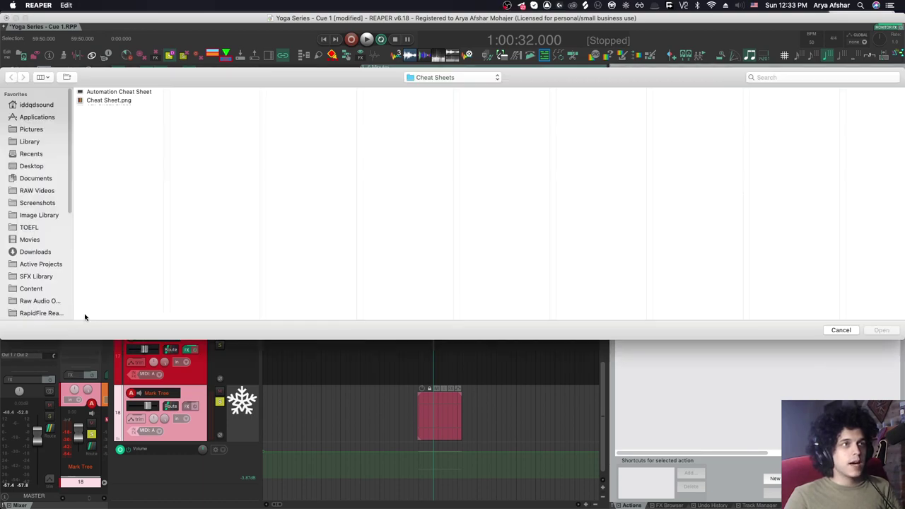
{"action": "left_click", "coordinate": [104, 93]}
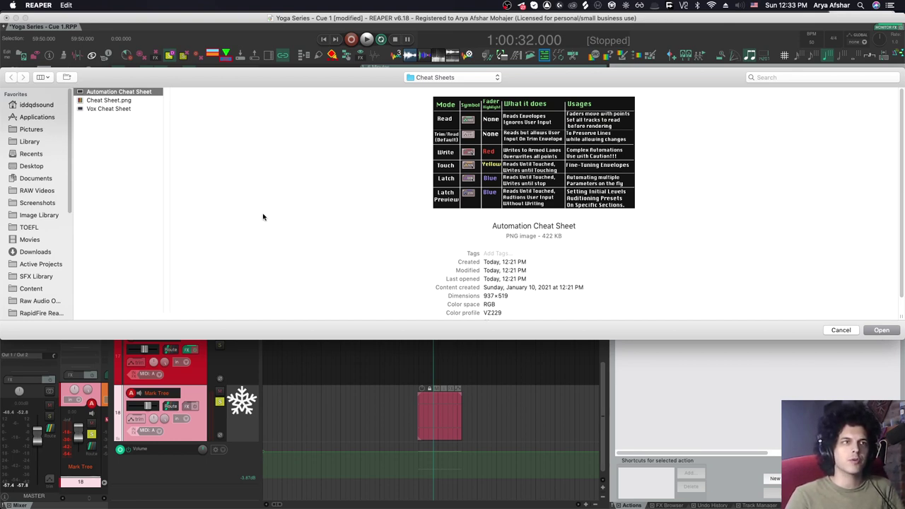
{"action": "left_click", "coordinate": [879, 330]}
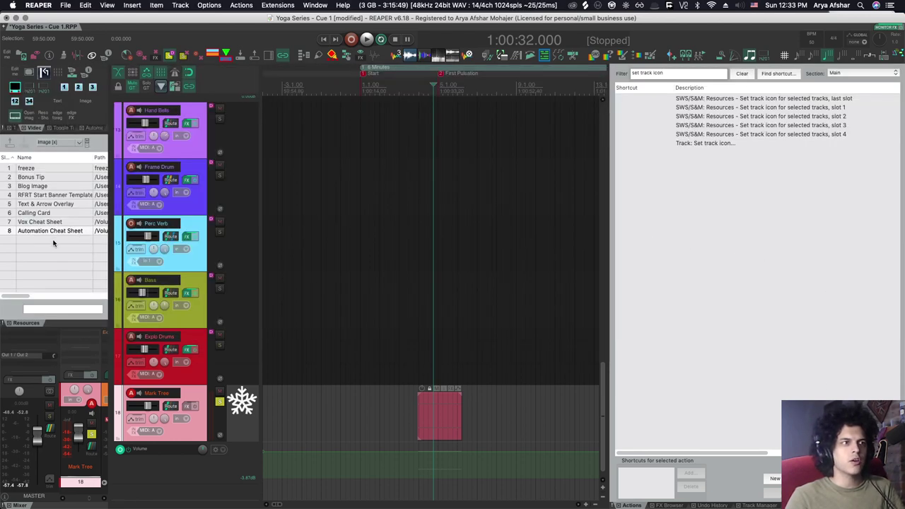
- Display slot 8's Automation Cheat Sheet image docked below the tracks and enlarge that panel
{"action": "double_click", "coordinate": [104, 233]}
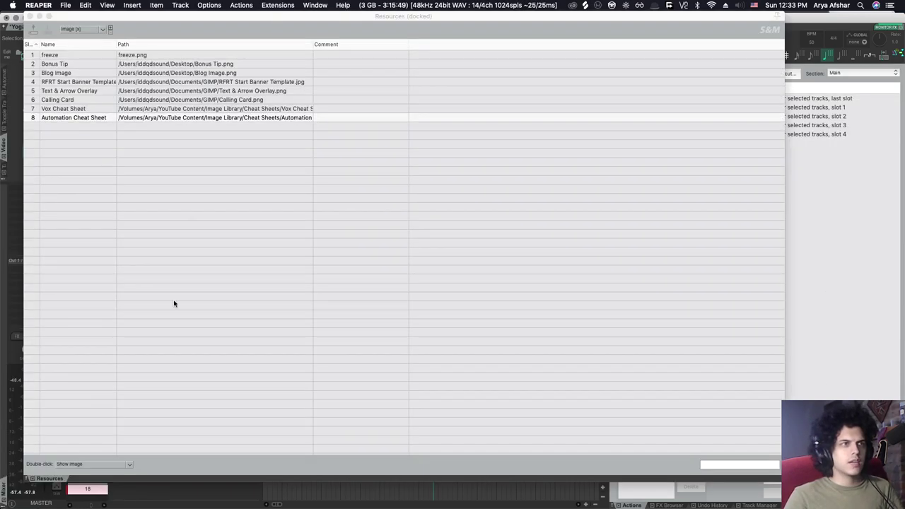
{"action": "double_click", "coordinate": [158, 116]}
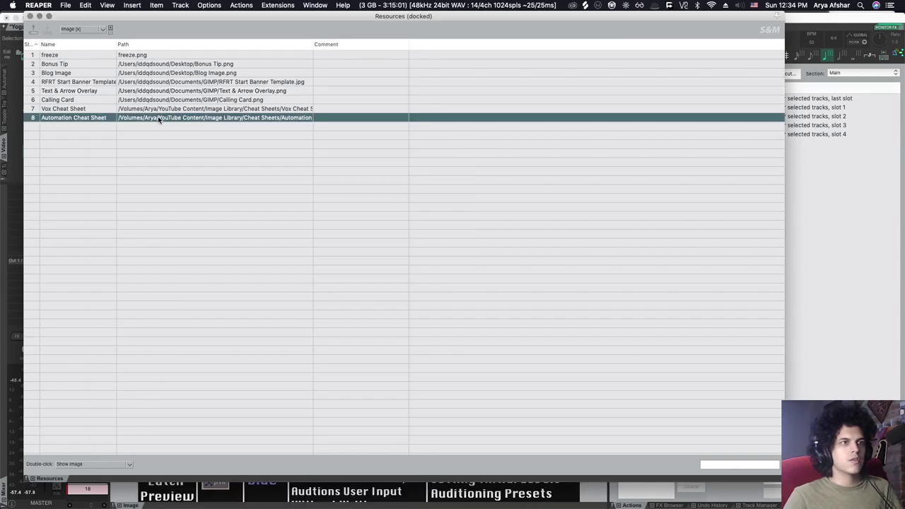
{"action": "left_click", "coordinate": [38, 16]}
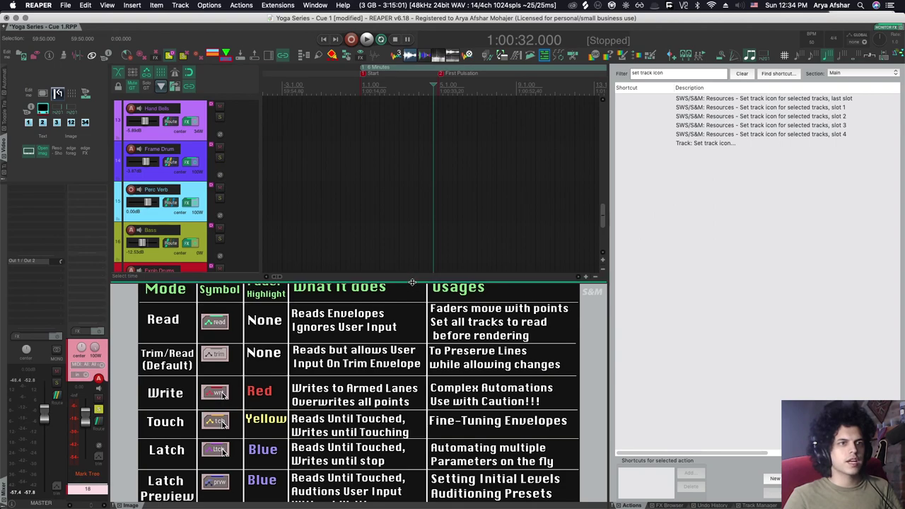
{"action": "left_click_drag", "start_coordinate": [412, 284], "coordinate": [411, 248]}
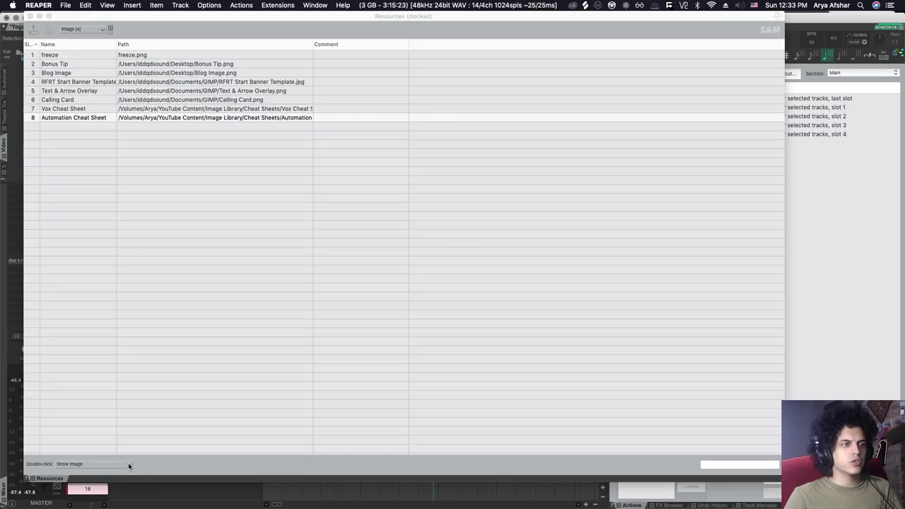
- Review the Double-click behaviour options, selecting the Text & Arrow Overlay slot in between
{"action": "left_click", "coordinate": [128, 463]}
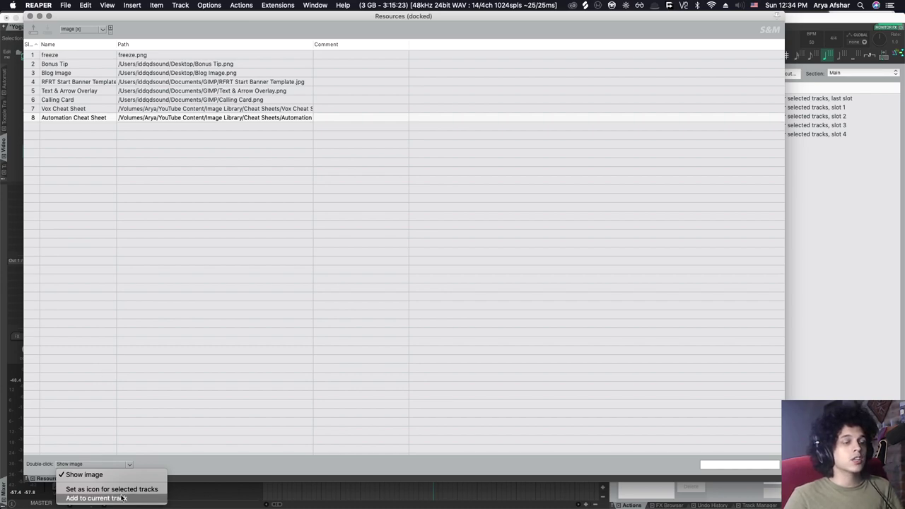
{"action": "left_click", "coordinate": [144, 74]}
{"action": "left_click", "coordinate": [145, 91]}
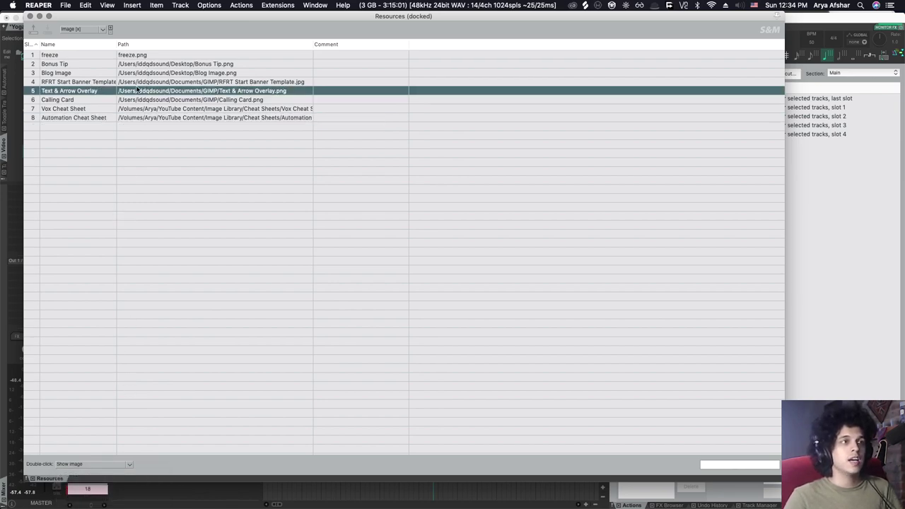
{"action": "left_click", "coordinate": [99, 464]}
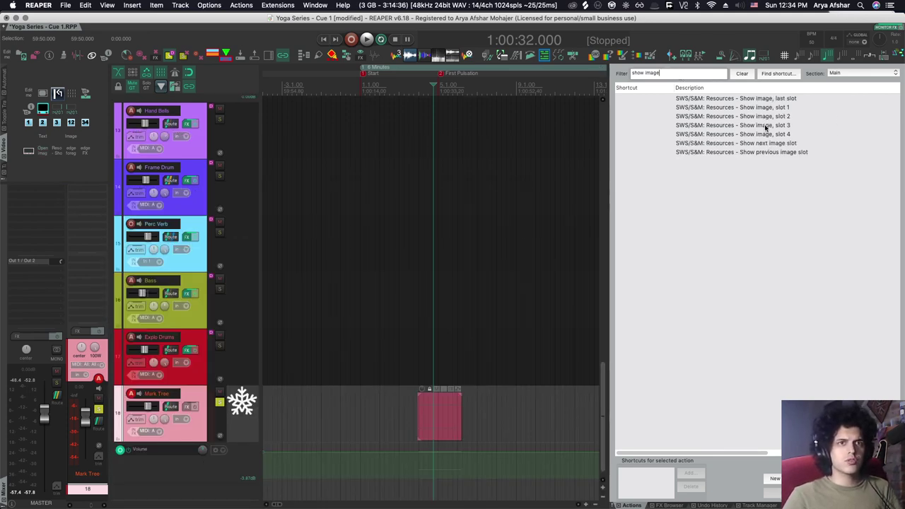
- Run 'Show image, slot 1', then the previous-image action to show the automation-modes table
{"action": "left_click", "coordinate": [753, 136]}
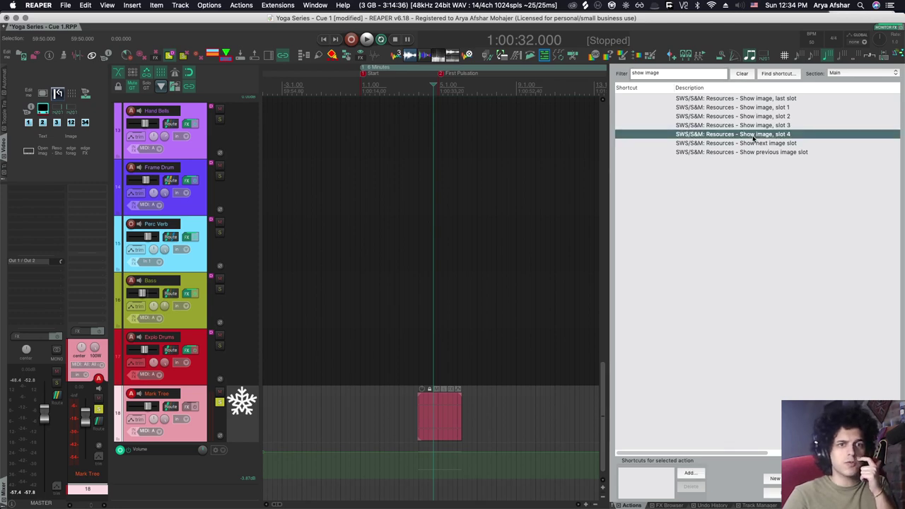
{"action": "left_click", "coordinate": [755, 107]}
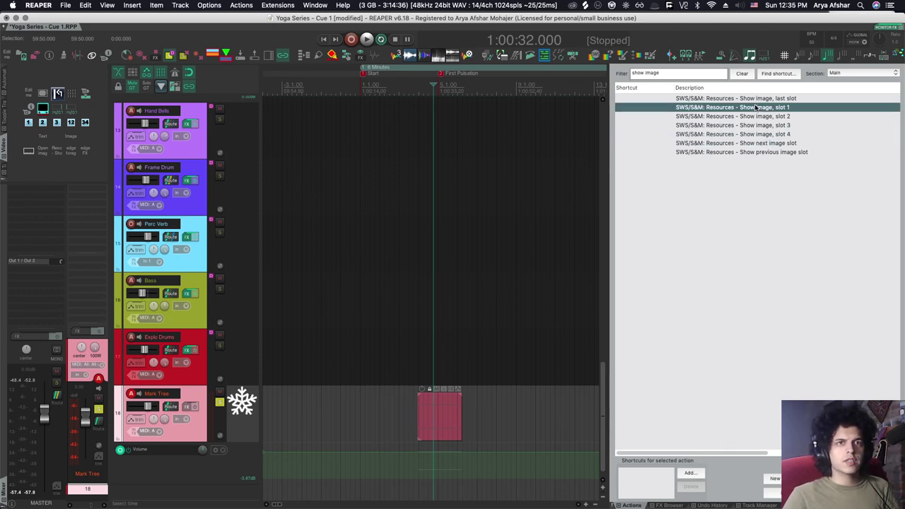
{"action": "left_click", "coordinate": [771, 493]}
{"action": "left_click", "coordinate": [748, 152]}
{"action": "key", "text": "Return"}
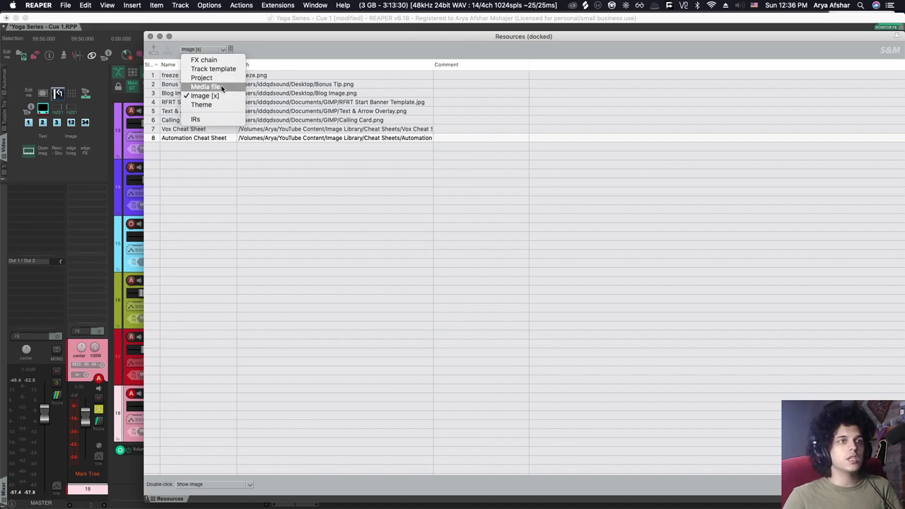
- Dismiss the slot type choices and close the docked Resources window
{"action": "left_click", "coordinate": [160, 40]}
{"action": "left_click", "coordinate": [150, 37]}
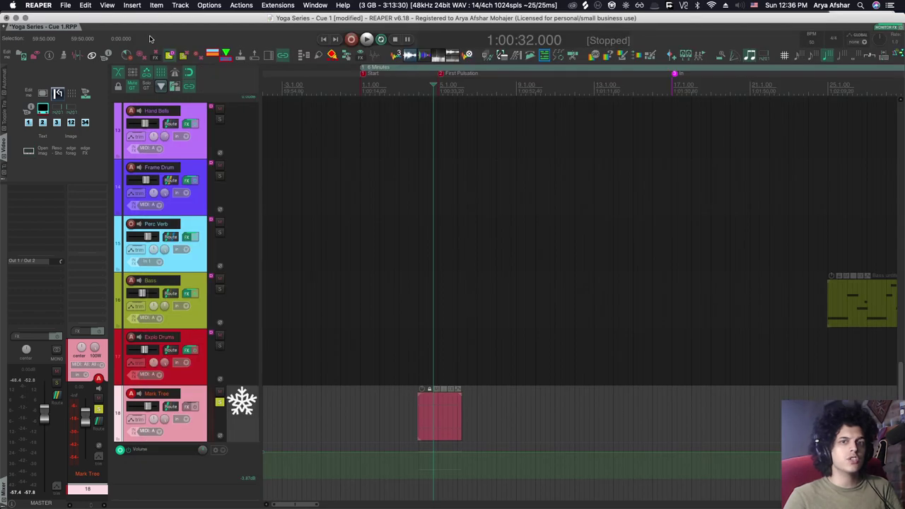